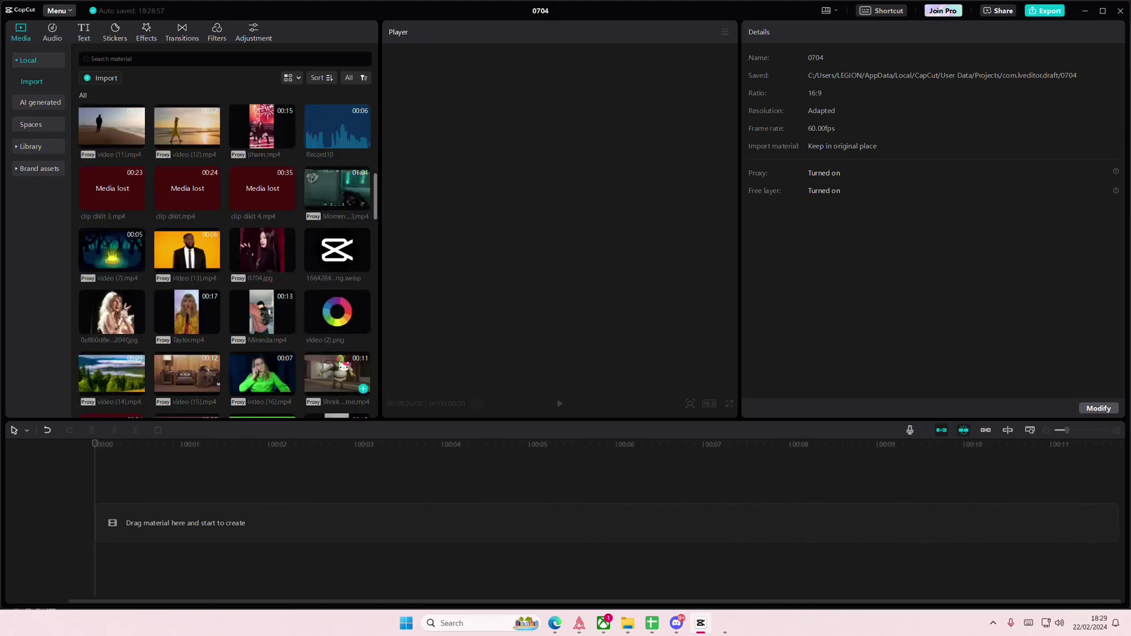
pyautogui.scroll(2, 226, 256)
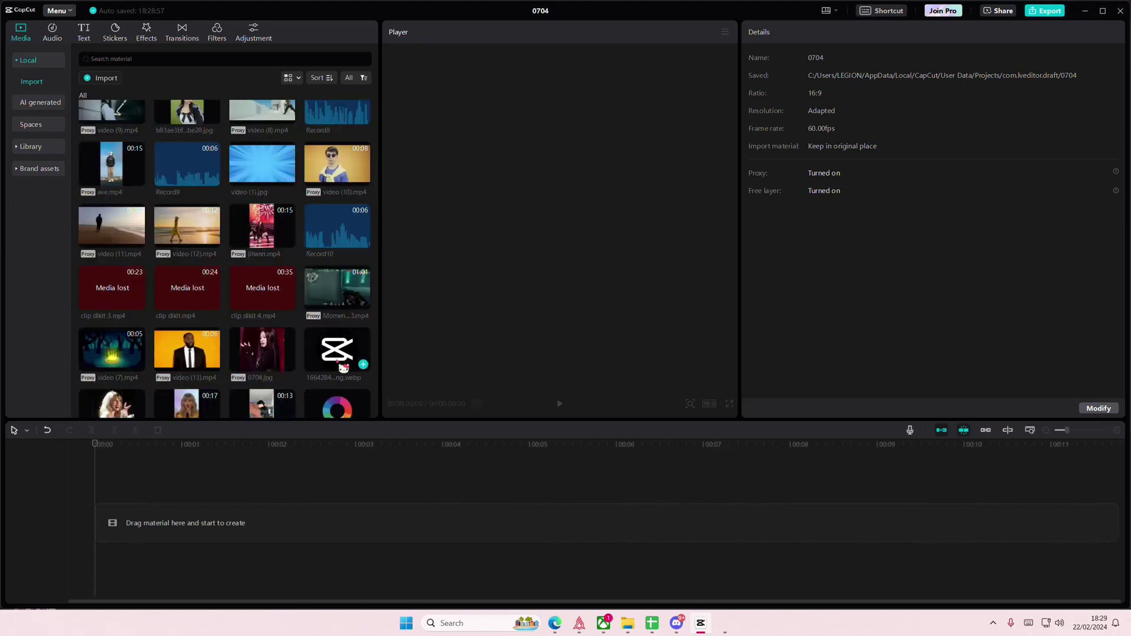
pyautogui.scroll(-1, 344, 369)
pyautogui.scroll(-3, 343, 369)
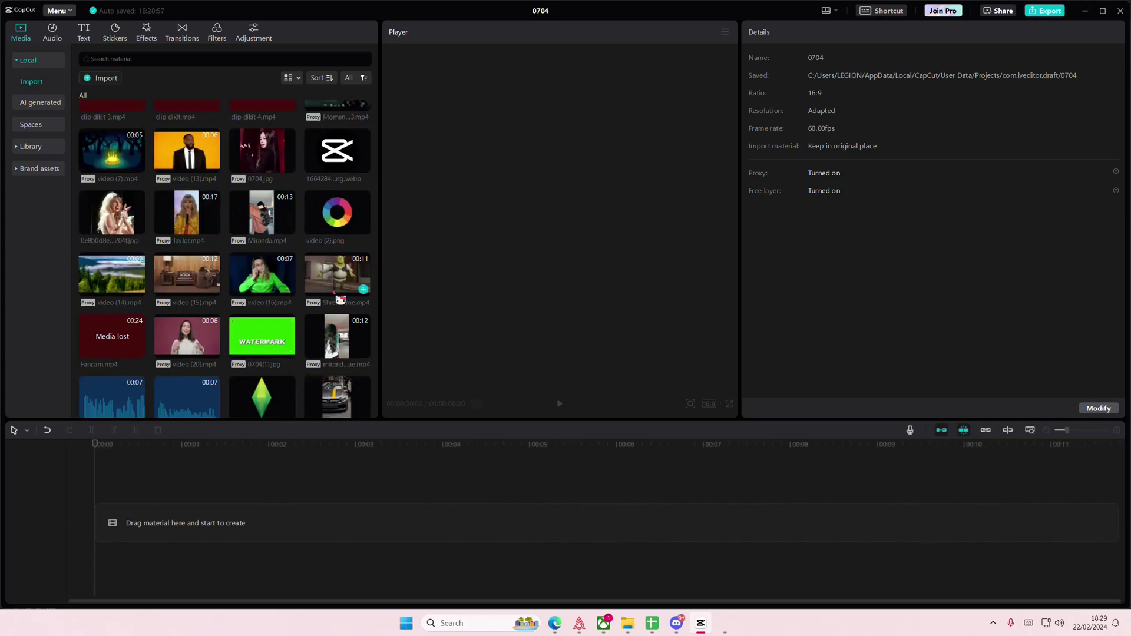
# Add video (20).mp4 to the timeline, trim its start slightly, and paste a copy above
pyautogui.moveTo(187, 337)
pyautogui.click(203, 340)
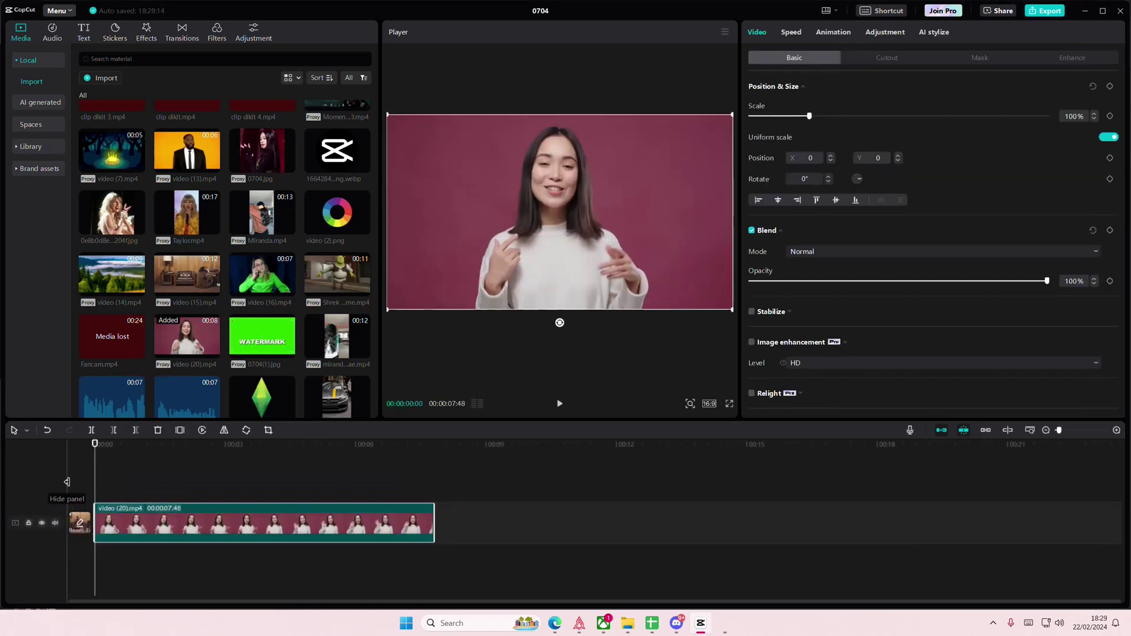
pyautogui.moveTo(95, 521); pyautogui.dragTo(121, 522)
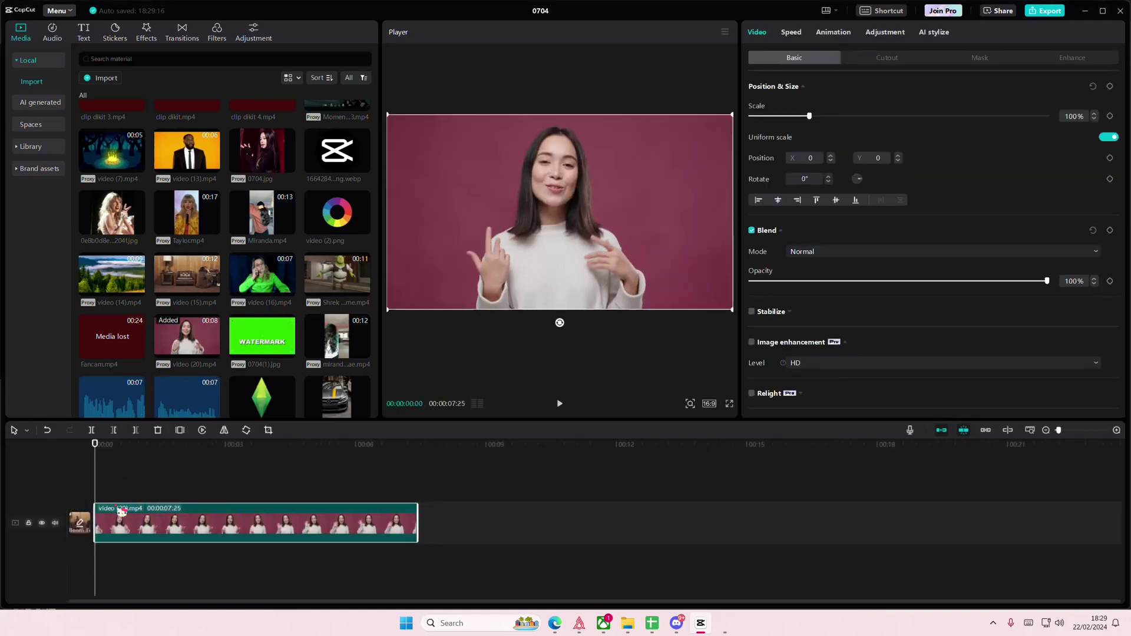
pyautogui.hotkey('ctrl', 'v')
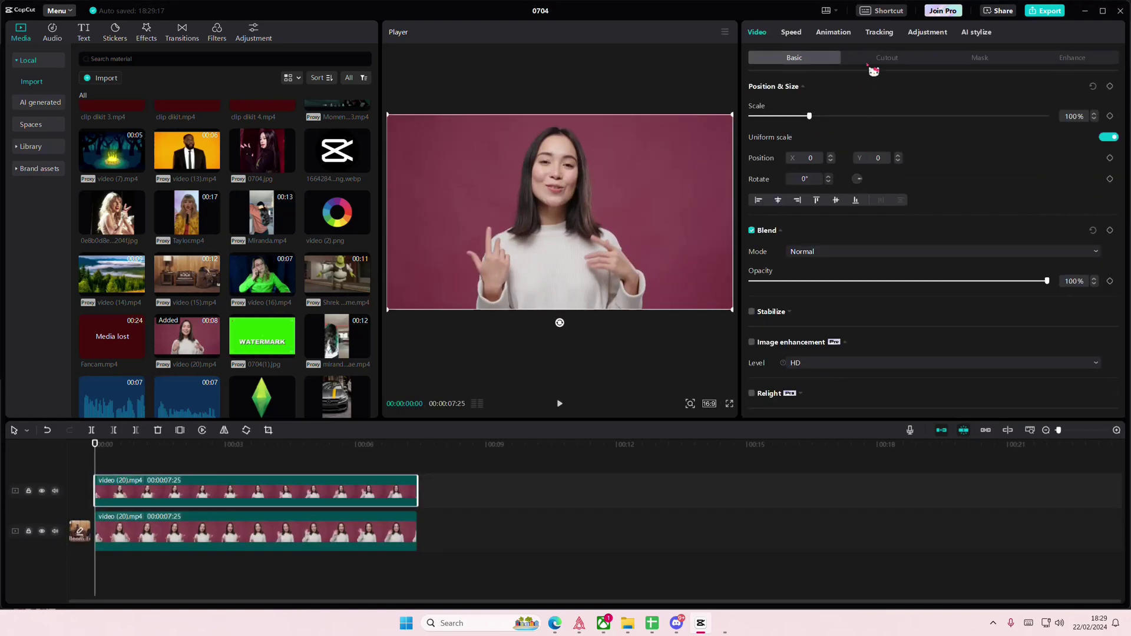
# Auto-cut out the woman on the top copy, scale it to about 34%, and move it left
pyautogui.click(886, 58)
pyautogui.click(752, 284)
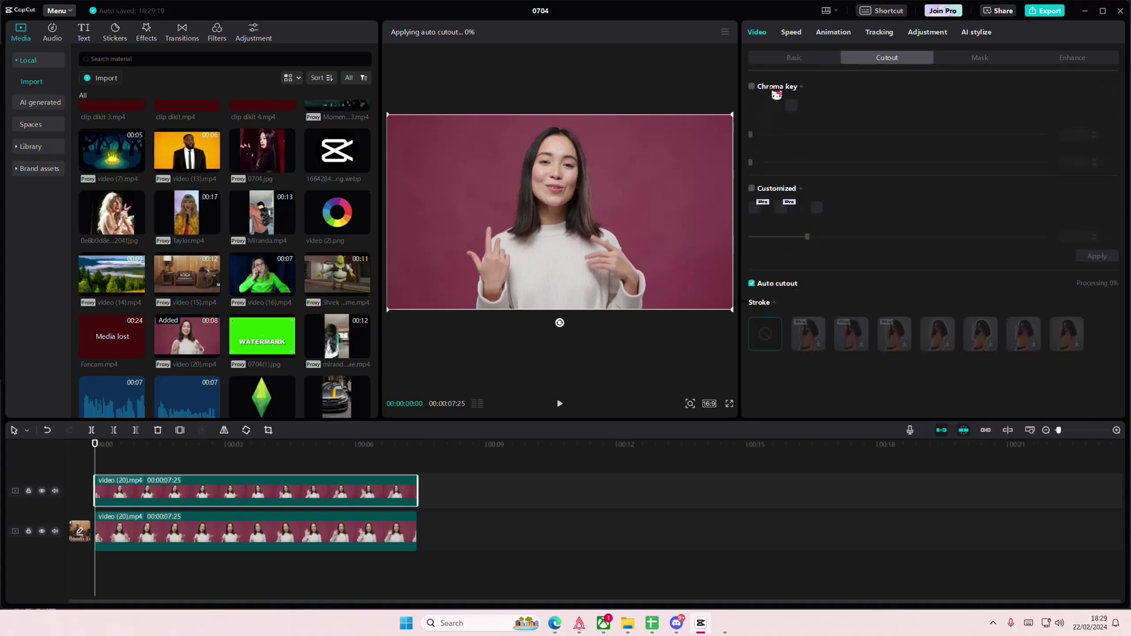
pyautogui.moveTo(810, 116); pyautogui.dragTo(765, 115)
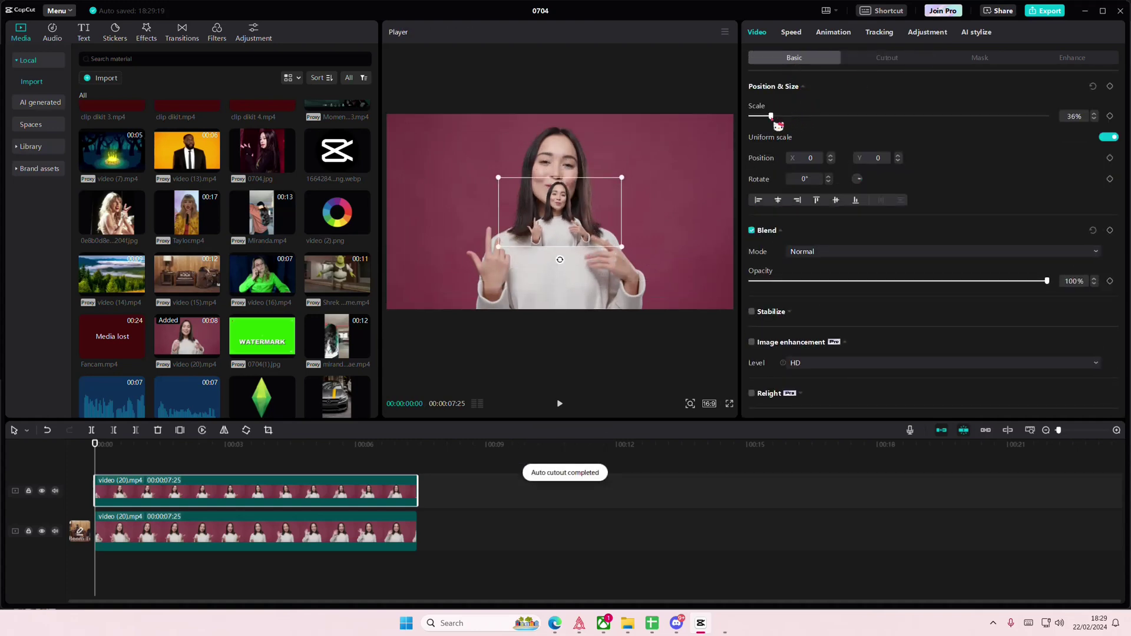
pyautogui.moveTo(565, 212); pyautogui.dragTo(507, 216)
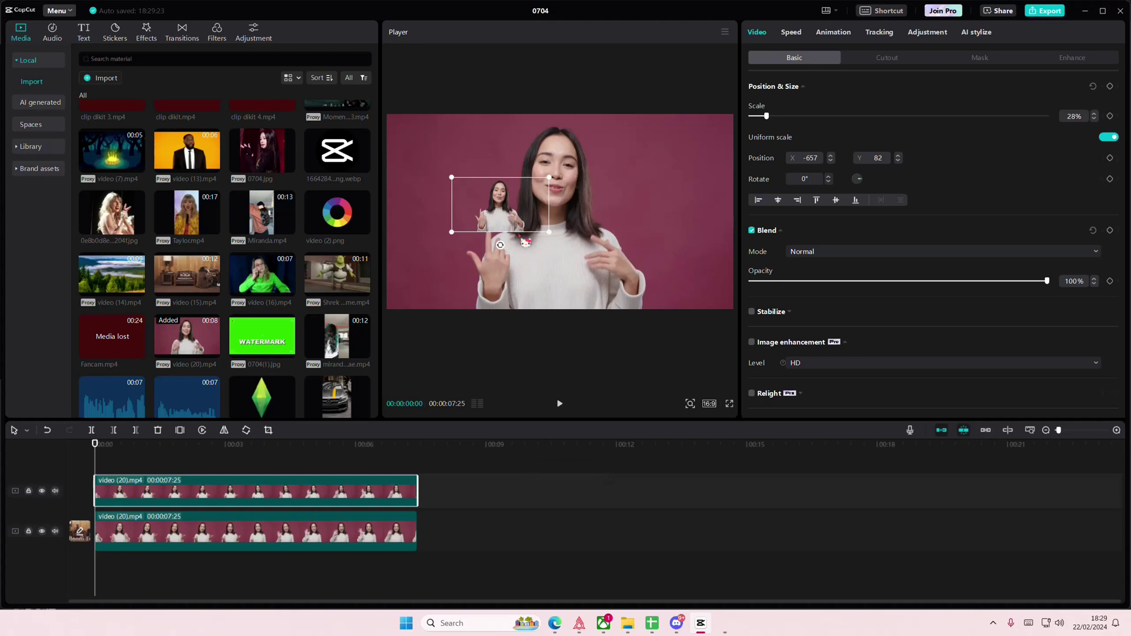
# Reselect the small cut-out copy and enlarge it a little
pyautogui.click(552, 239)
pyautogui.click(508, 216)
pyautogui.moveTo(552, 235); pyautogui.dragTo(562, 252)
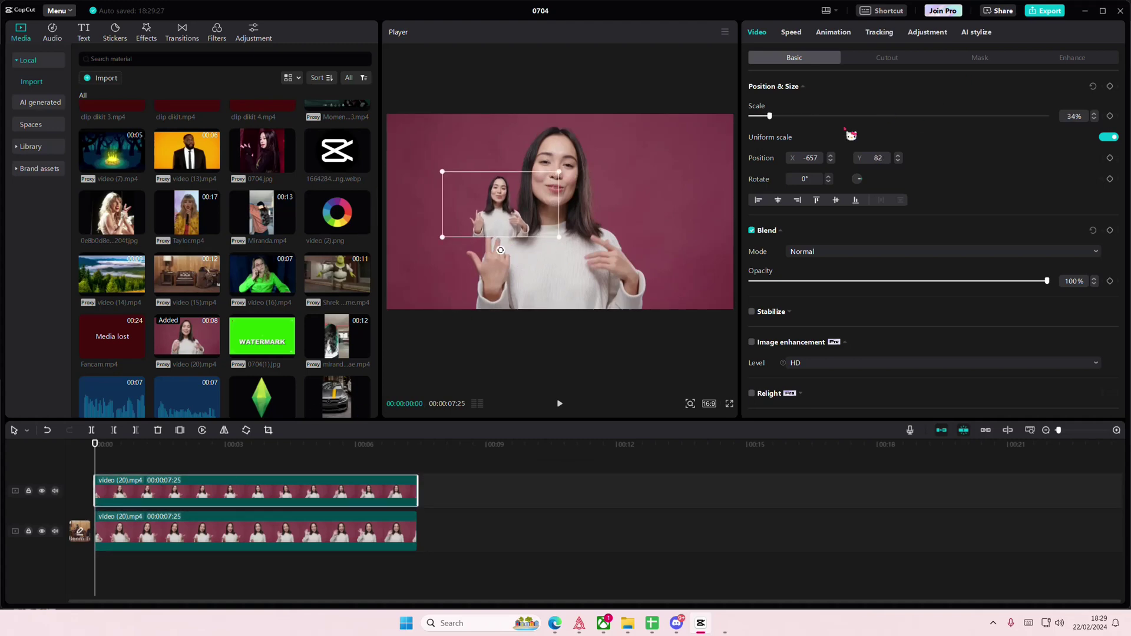
pyautogui.click(972, 59)
# Give the small copy a Circle mask enlarged around the figure
pyautogui.click(894, 122)
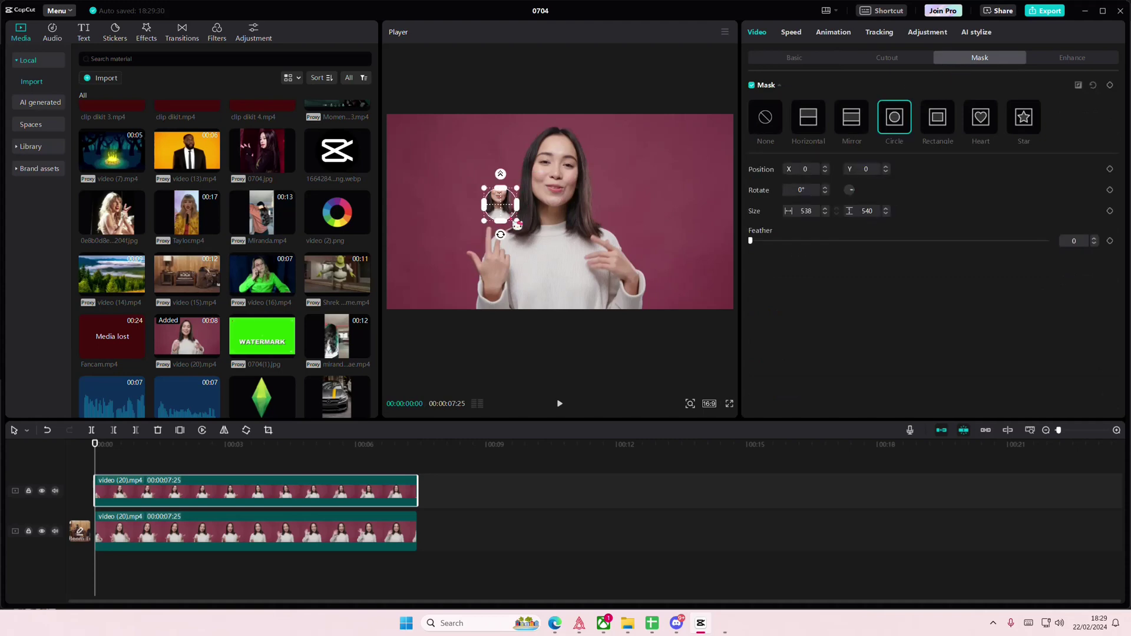
pyautogui.moveTo(531, 237); pyautogui.dragTo(532, 214)
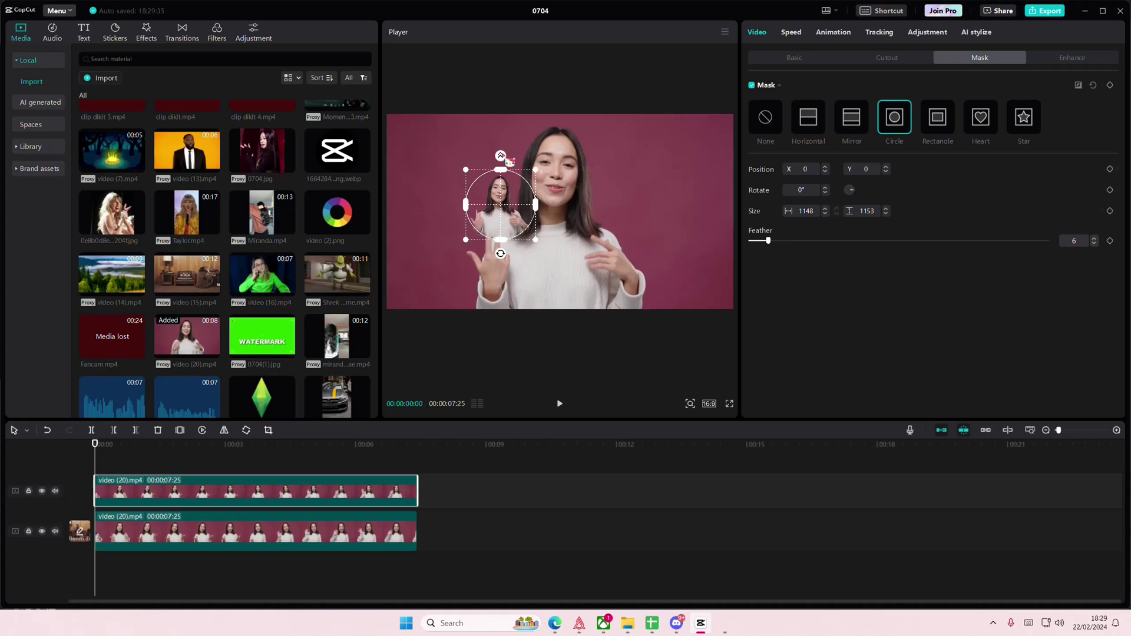
pyautogui.click(793, 57)
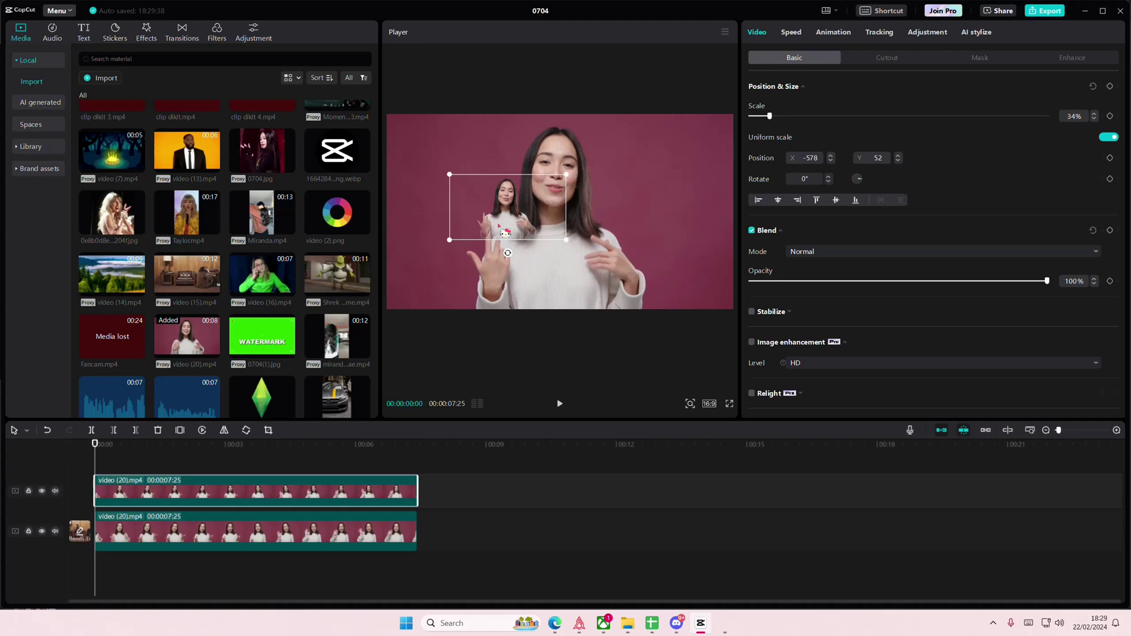
# Add the Angel's Halo body effect to the small copy's clip
pyautogui.click(147, 36)
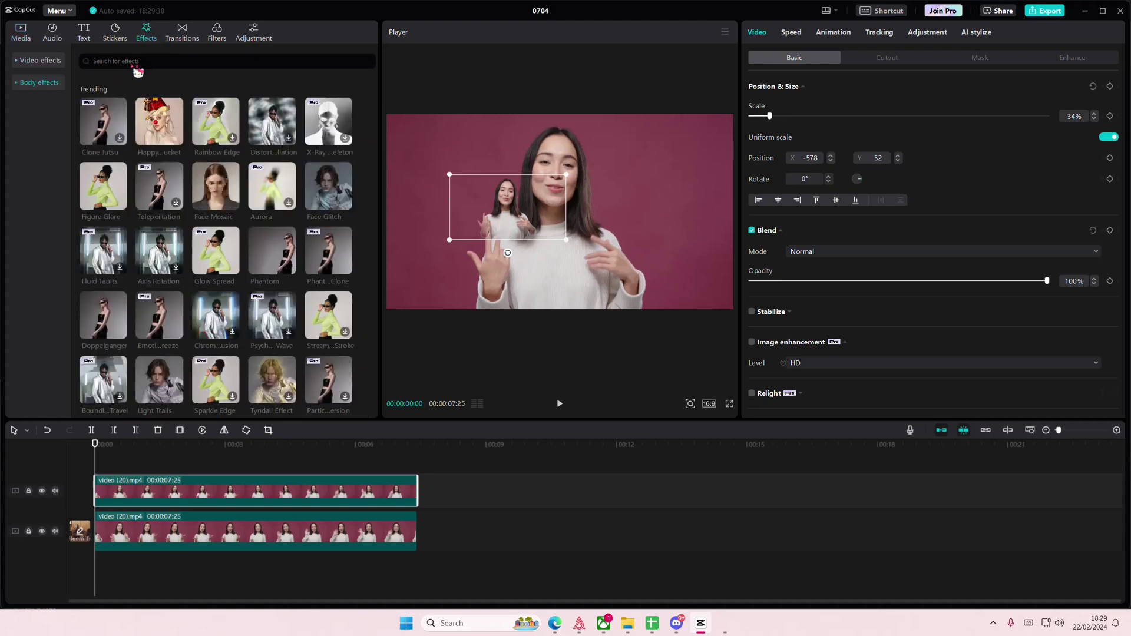
pyautogui.click(38, 82)
pyautogui.write('an')
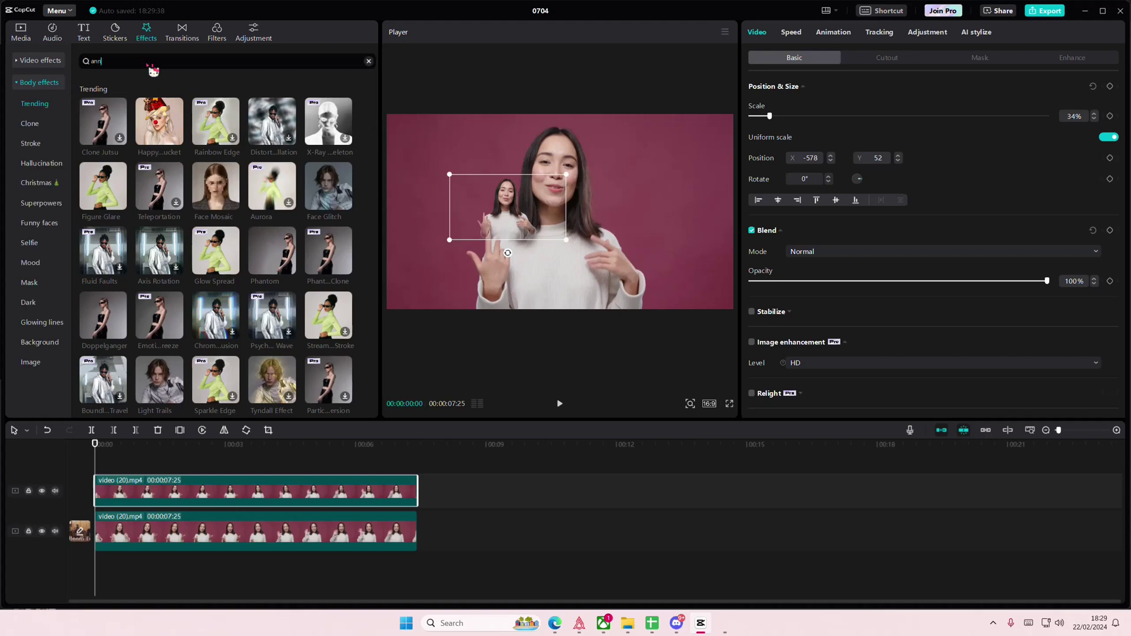
pyautogui.write('gel')
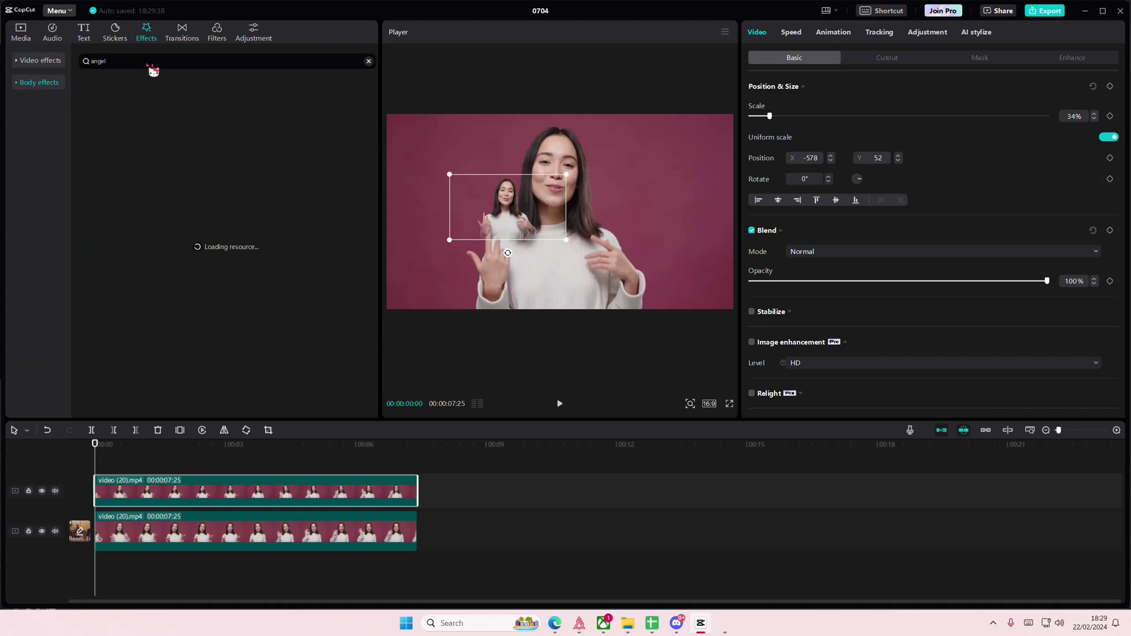
pyautogui.moveTo(103, 126); pyautogui.dragTo(139, 488)
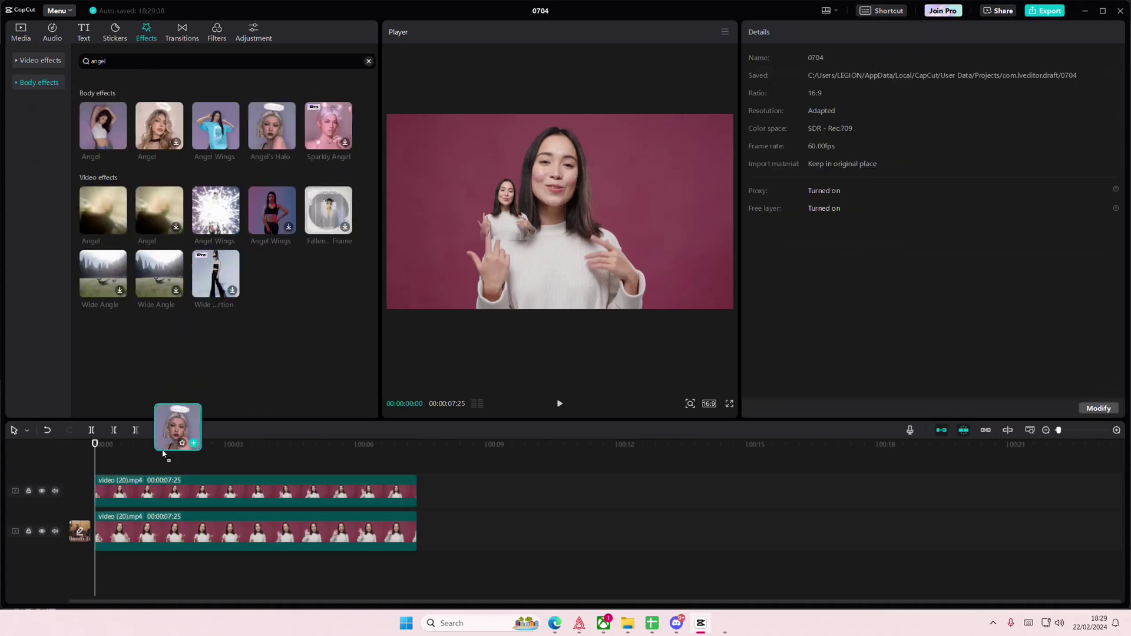
pyautogui.click(133, 464)
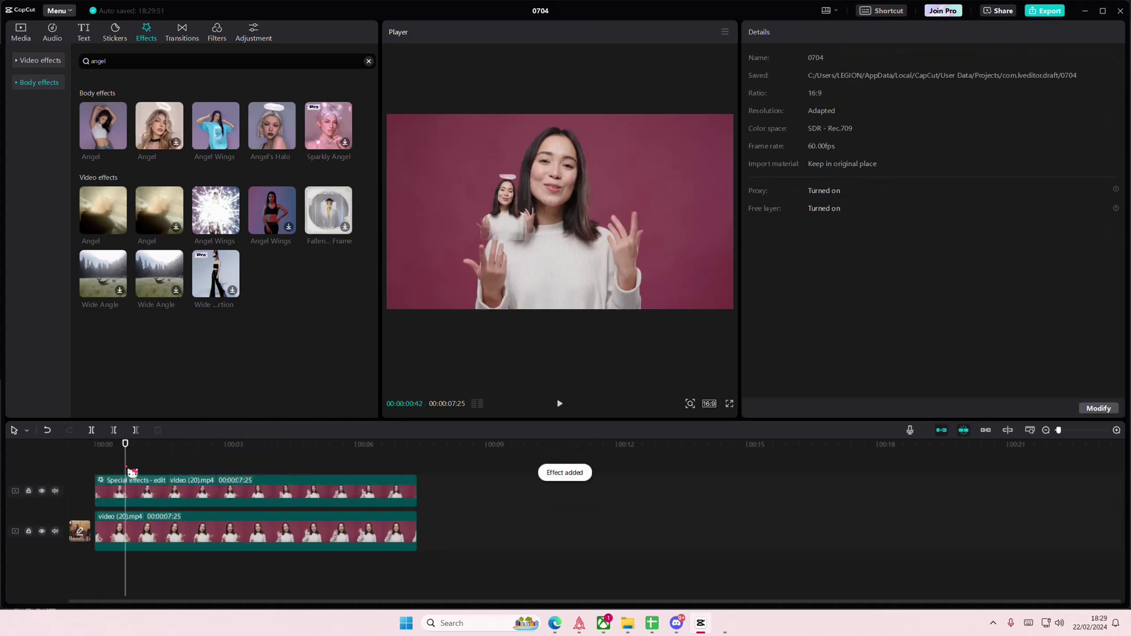
# Duplicate the haloed copy, move it to the woman's right, and search effects for 'devil'
pyautogui.click(111, 497)
pyautogui.hotkey('ctrl', 'd')
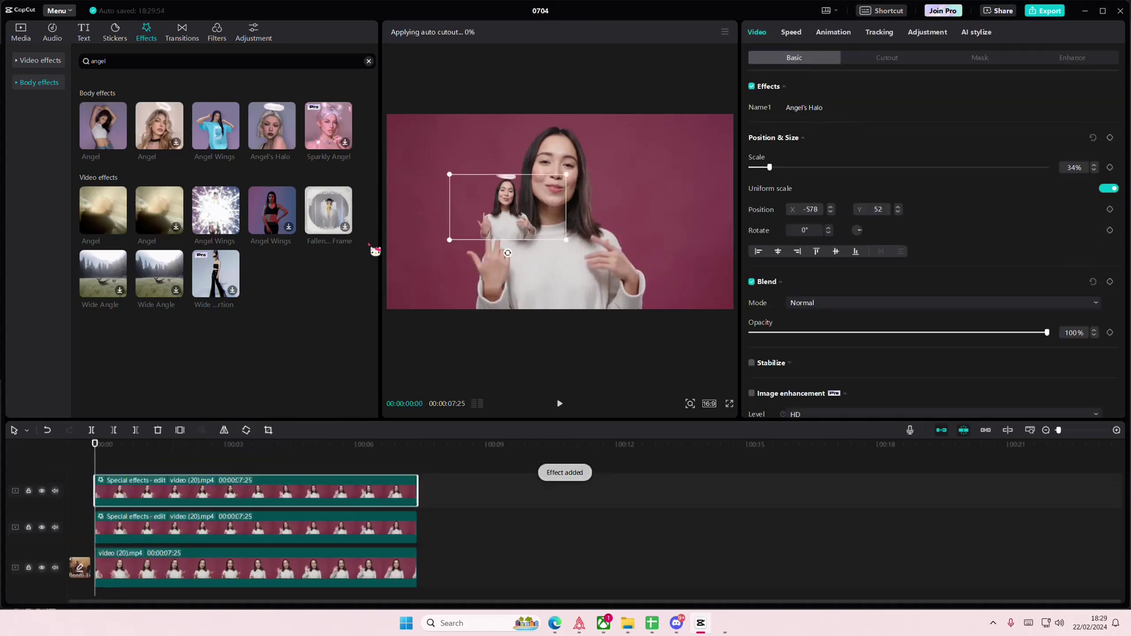
pyautogui.moveTo(506, 207); pyautogui.dragTo(610, 218)
pyautogui.click(167, 62)
pyautogui.write('l')
pyautogui.press('Return')
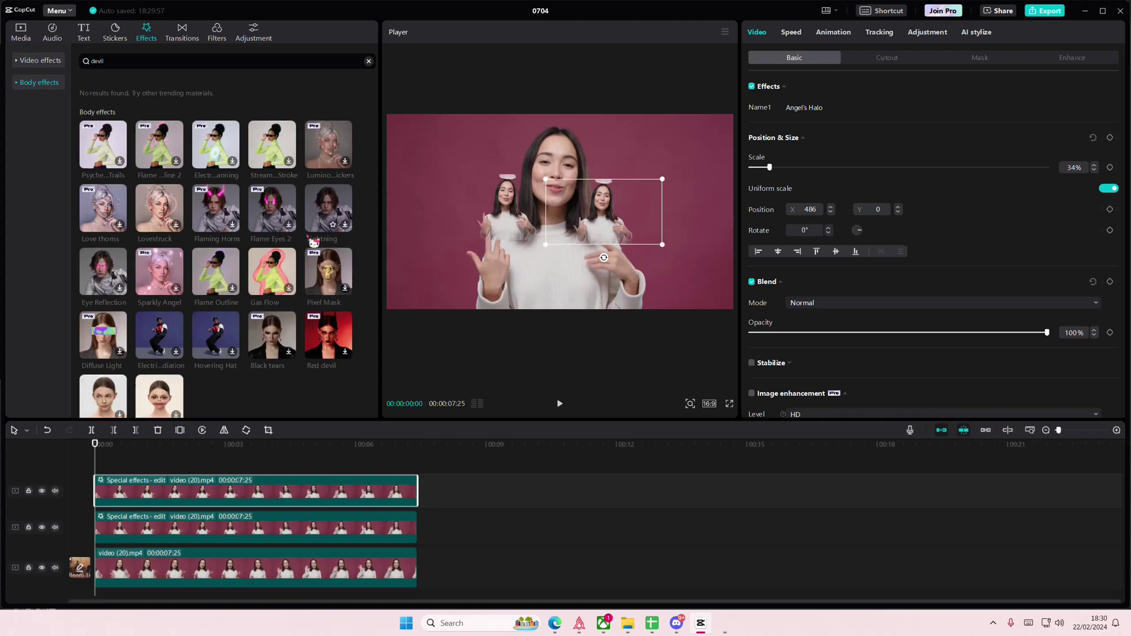
# Delete the Angel's Halo effect from the top copy
pyautogui.click(833, 107)
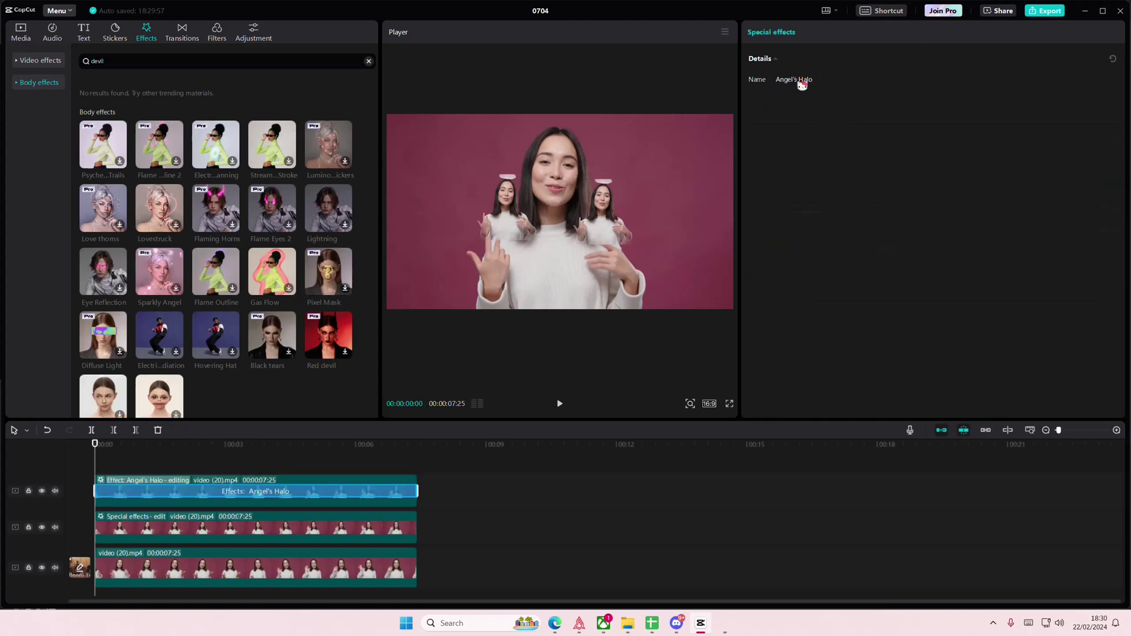
pyautogui.click(222, 484)
pyautogui.click(838, 109)
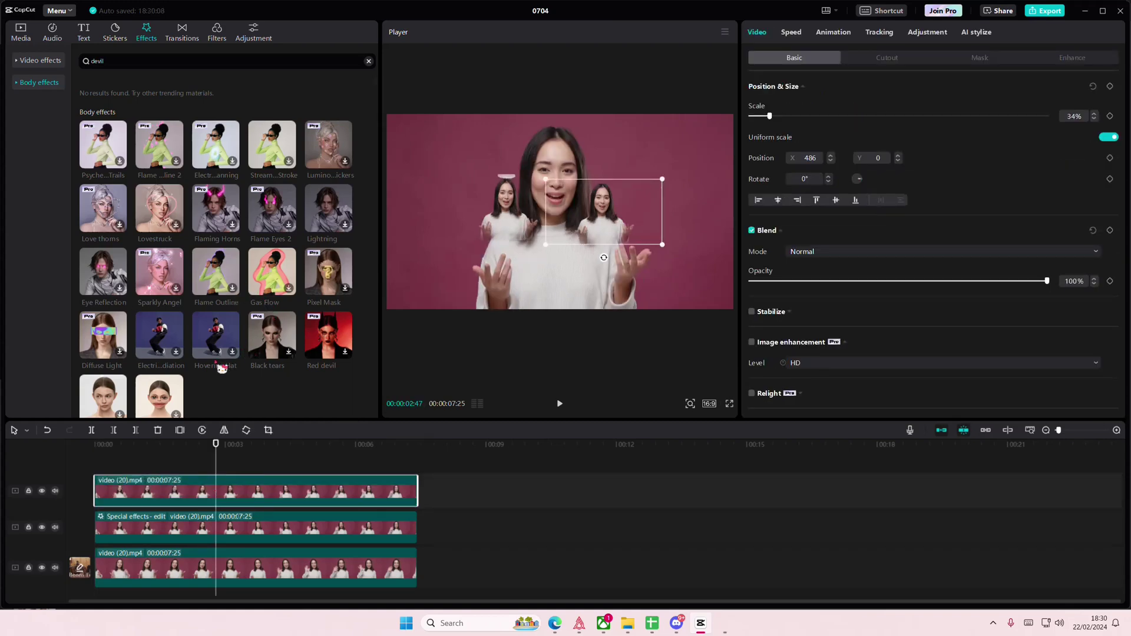
pyautogui.scroll(-3, 222, 367)
pyautogui.scroll(3, 222, 363)
# Search body effects for 'devil' and apply Devil's Horns to the top copy
pyautogui.click(38, 83)
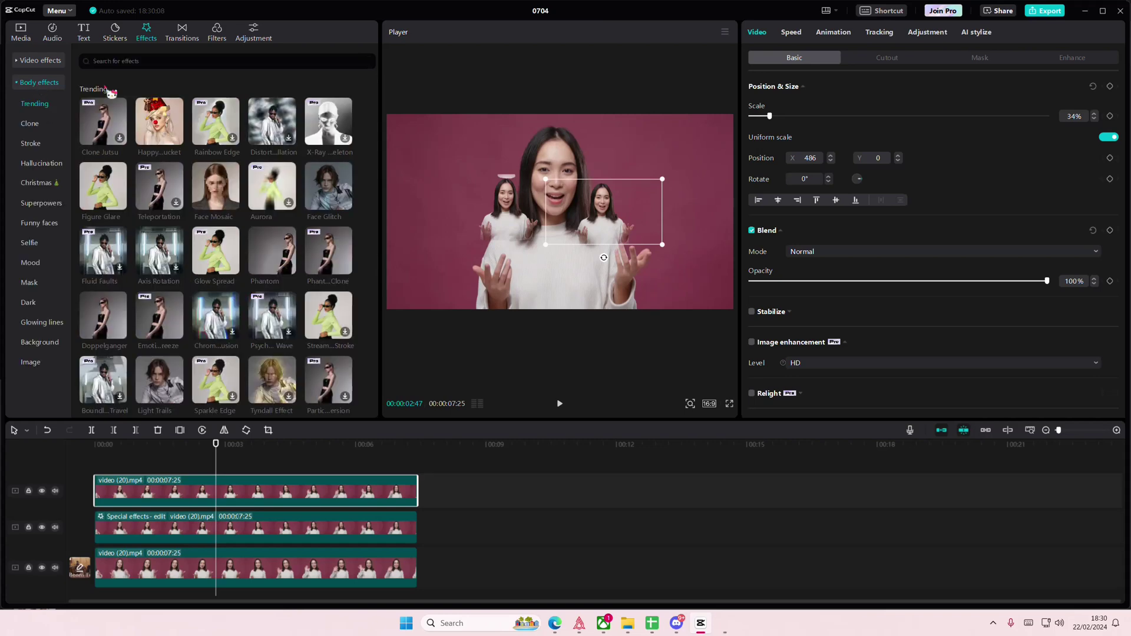
pyautogui.click(141, 61)
pyautogui.write('devil')
pyautogui.press('Return')
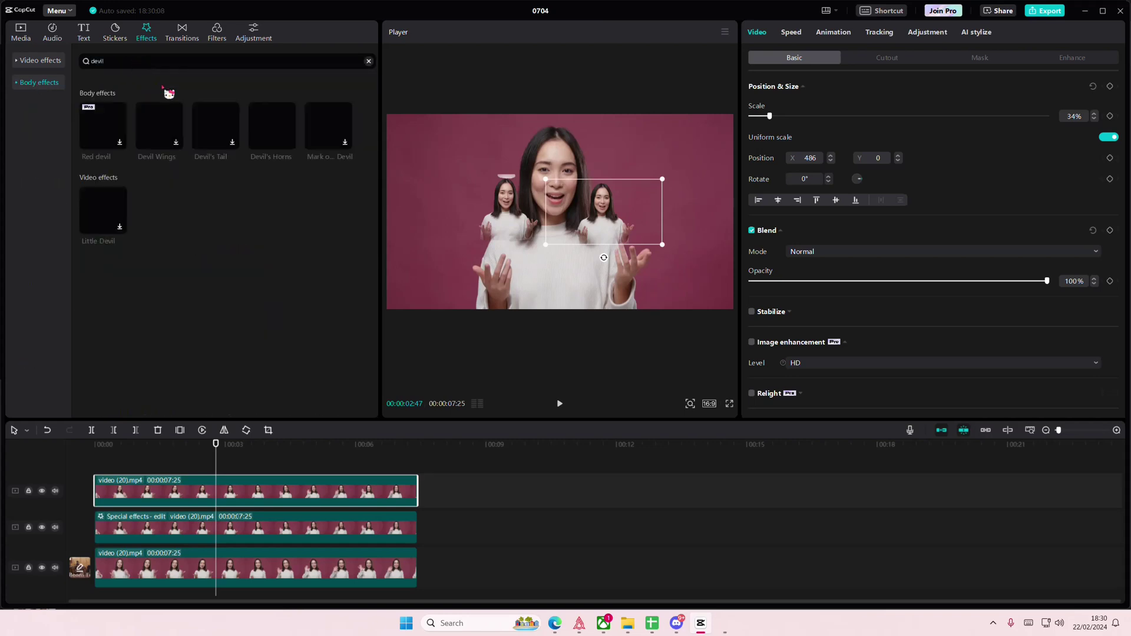
pyautogui.click(288, 142)
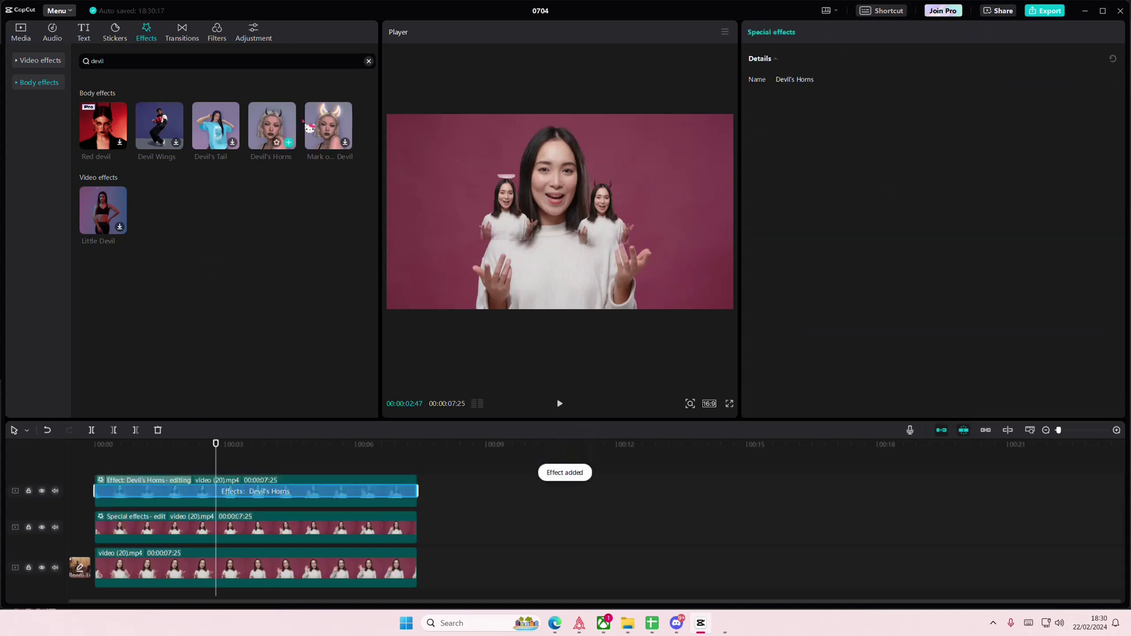
pyautogui.click(138, 467)
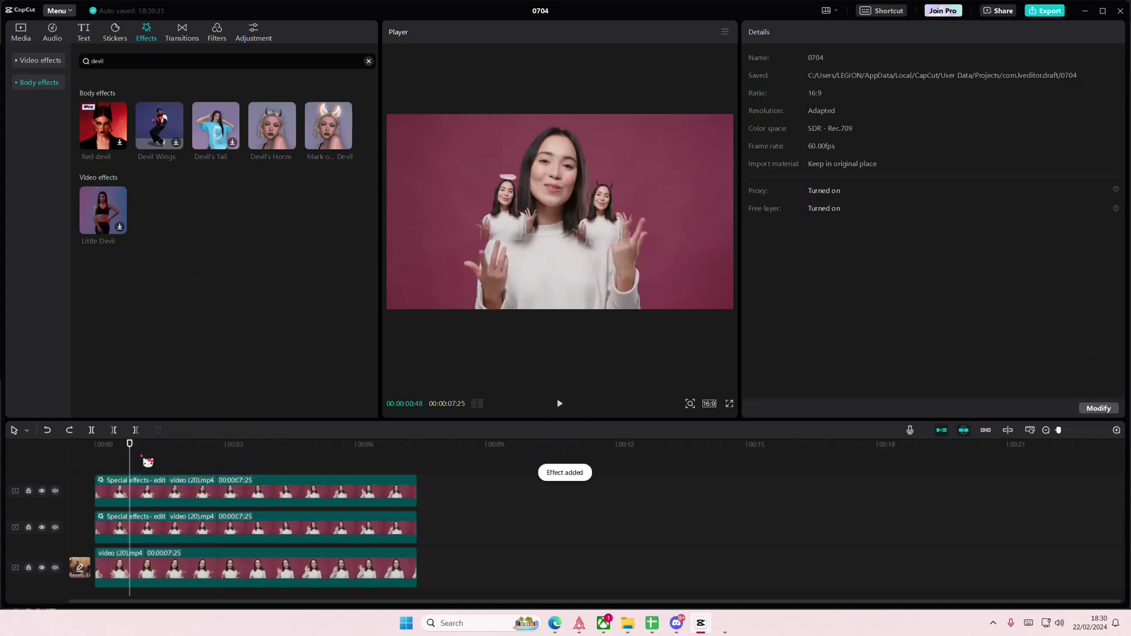
# Rewind to the start and preview the halo and horns effects
pyautogui.moveTo(129, 451); pyautogui.dragTo(57, 458)
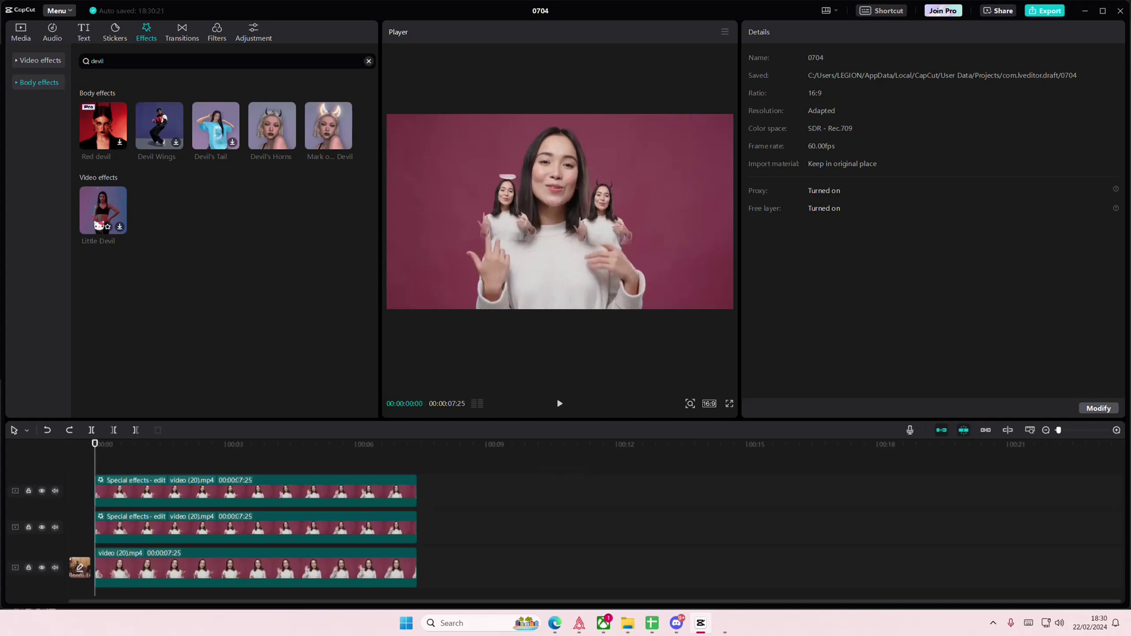
pyautogui.press('space')
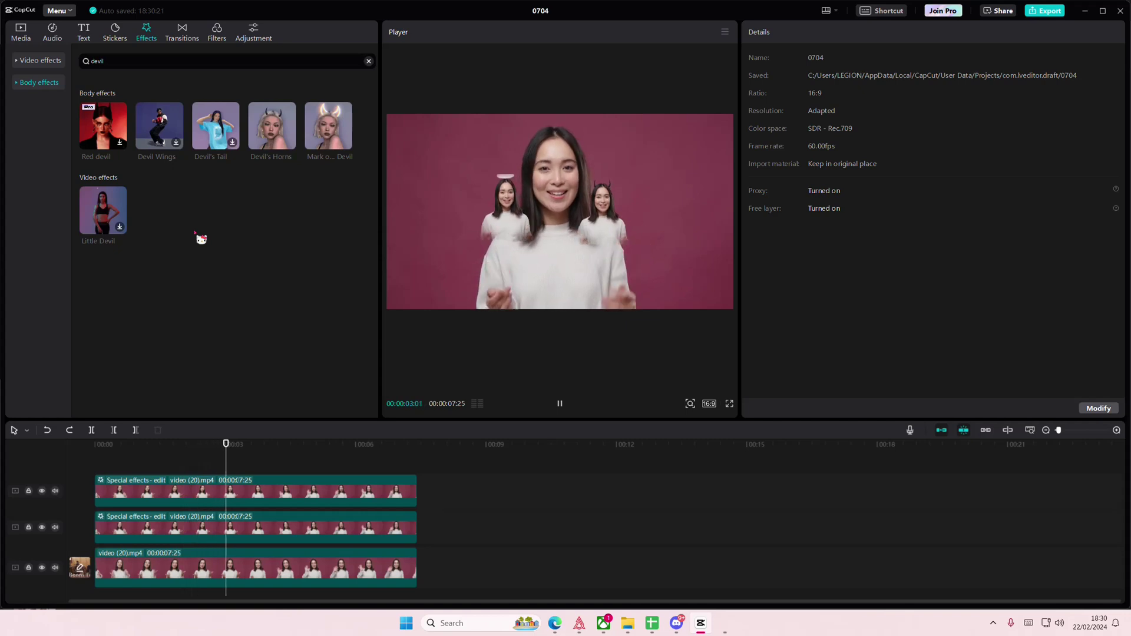
pyautogui.press('space')
# Nudge the top copy's position, then replay from the start
pyautogui.click(258, 494)
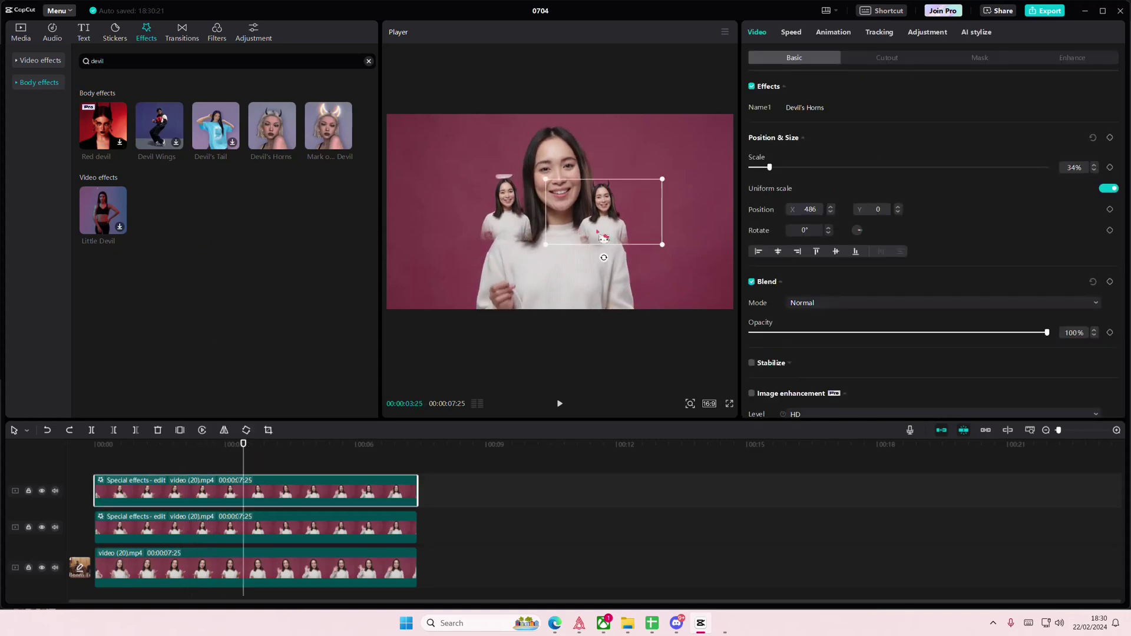
pyautogui.moveTo(603, 233); pyautogui.dragTo(549, 249)
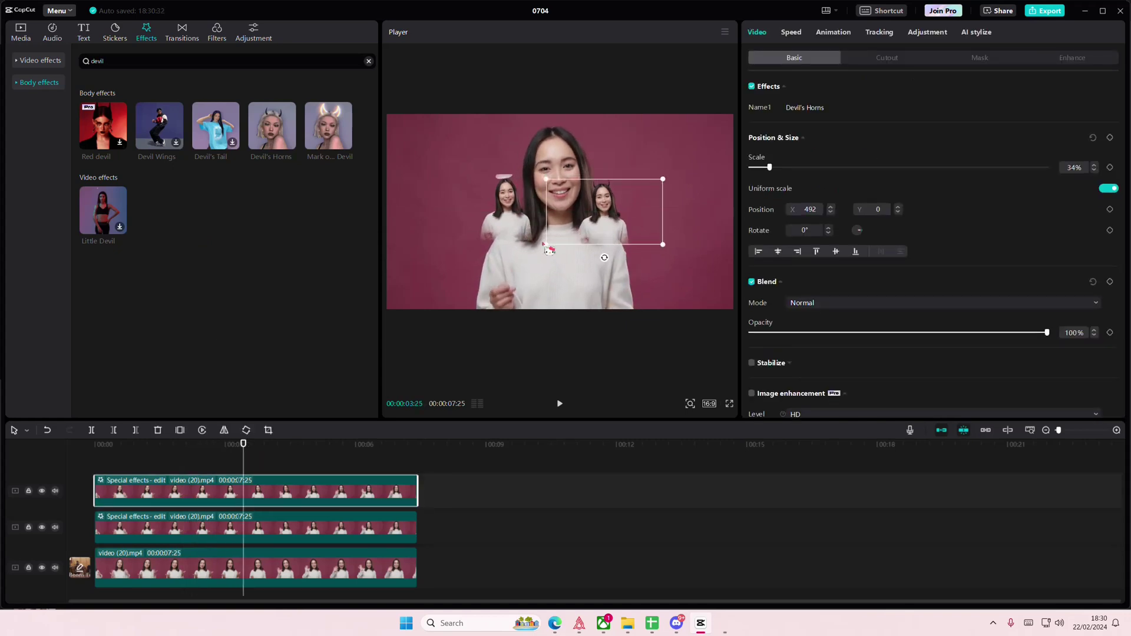
pyautogui.click(147, 447)
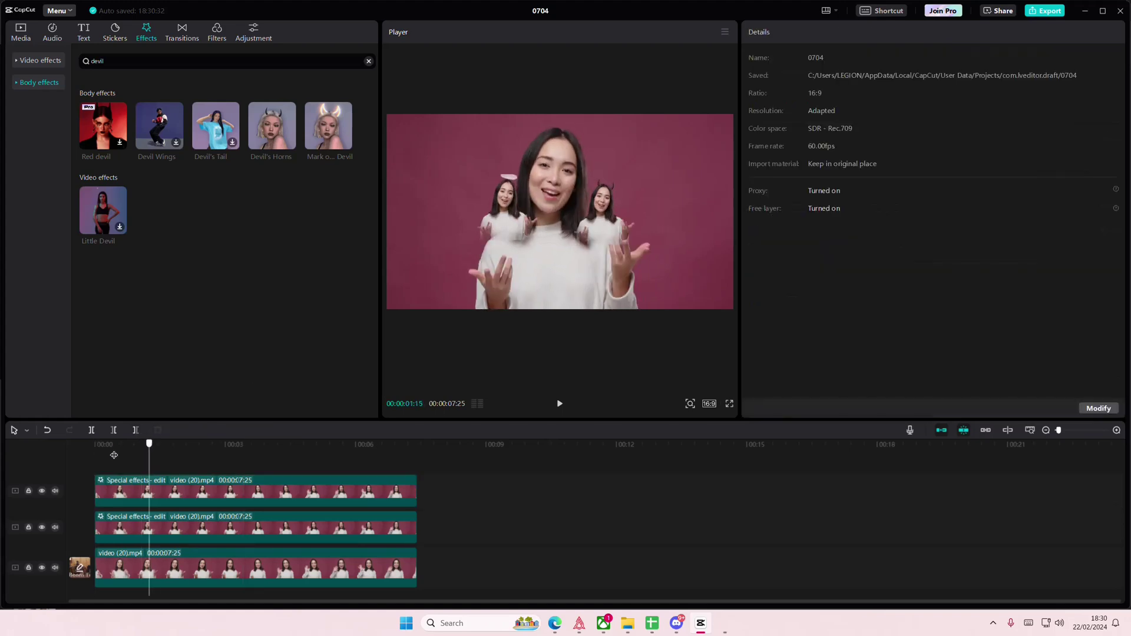
pyautogui.moveTo(148, 447); pyautogui.dragTo(59, 454)
pyautogui.press('space')
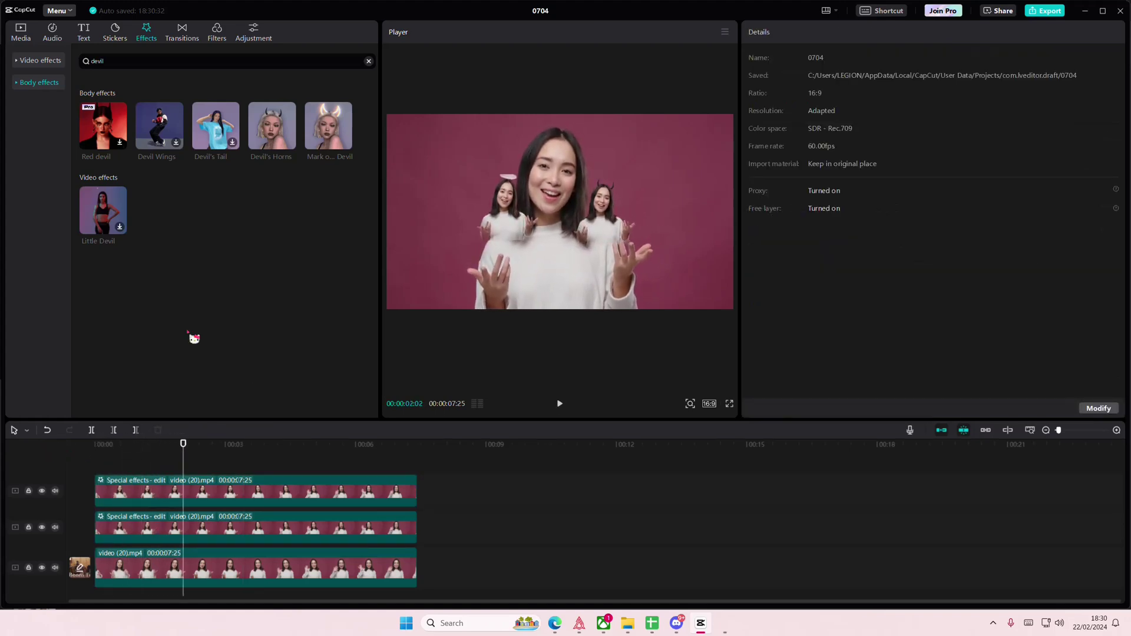
# Move the horned copy to the left shoulder and the haloed copy to the right, then play from the start
pyautogui.moveTo(601, 221); pyautogui.dragTo(676, 226)
pyautogui.moveTo(530, 217); pyautogui.dragTo(503, 258)
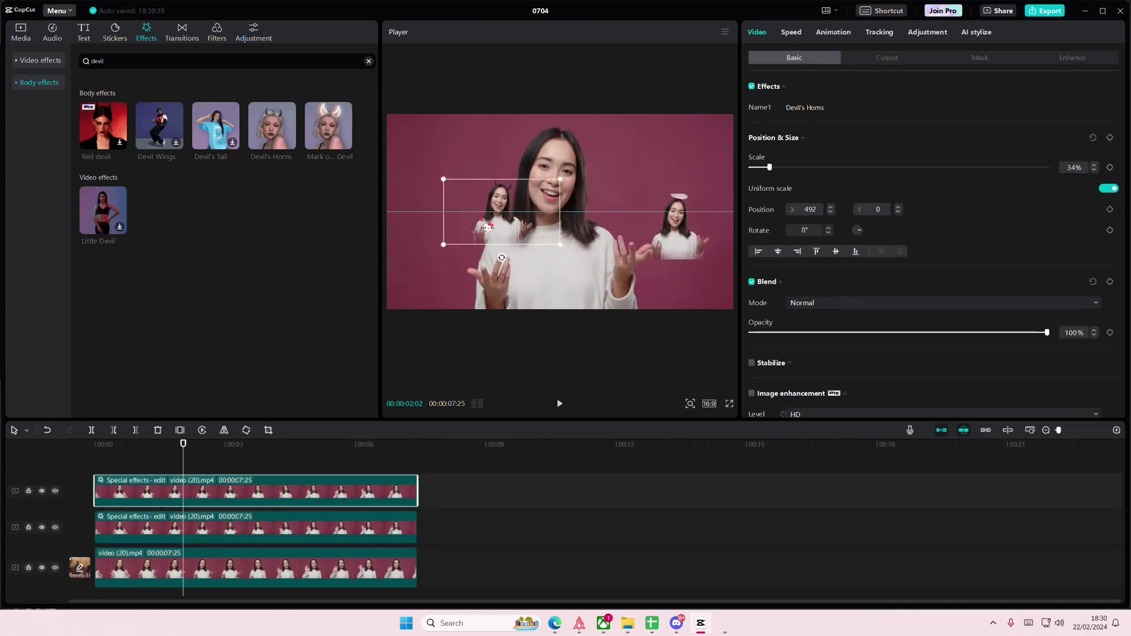
pyautogui.moveTo(676, 225); pyautogui.dragTo(569, 252)
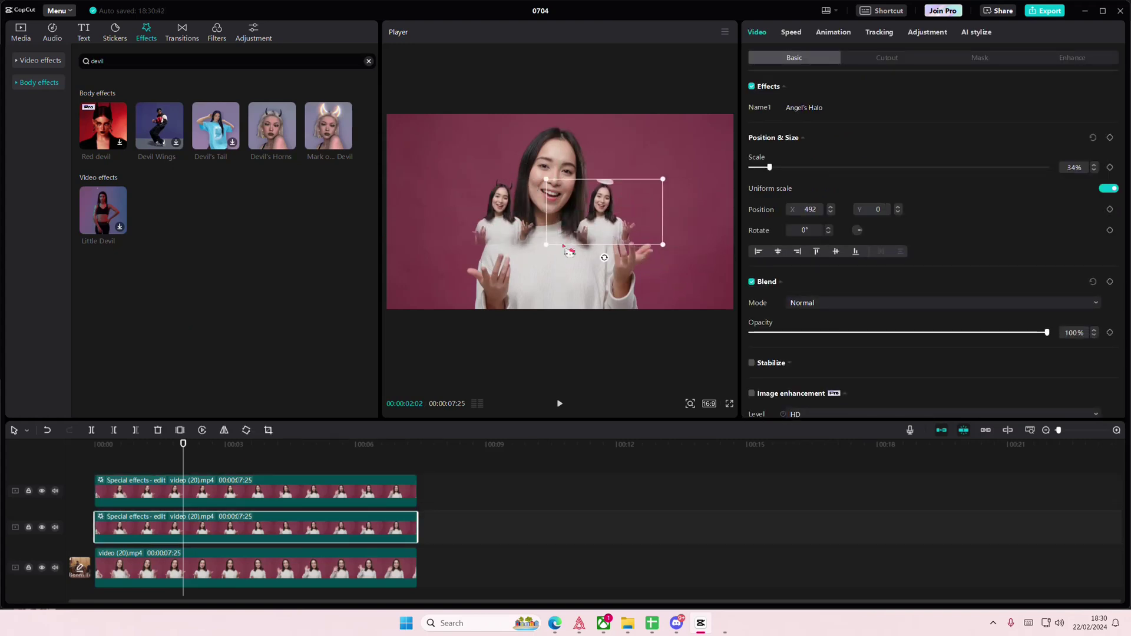
pyautogui.click(147, 461)
pyautogui.click(93, 462)
pyautogui.press('space')
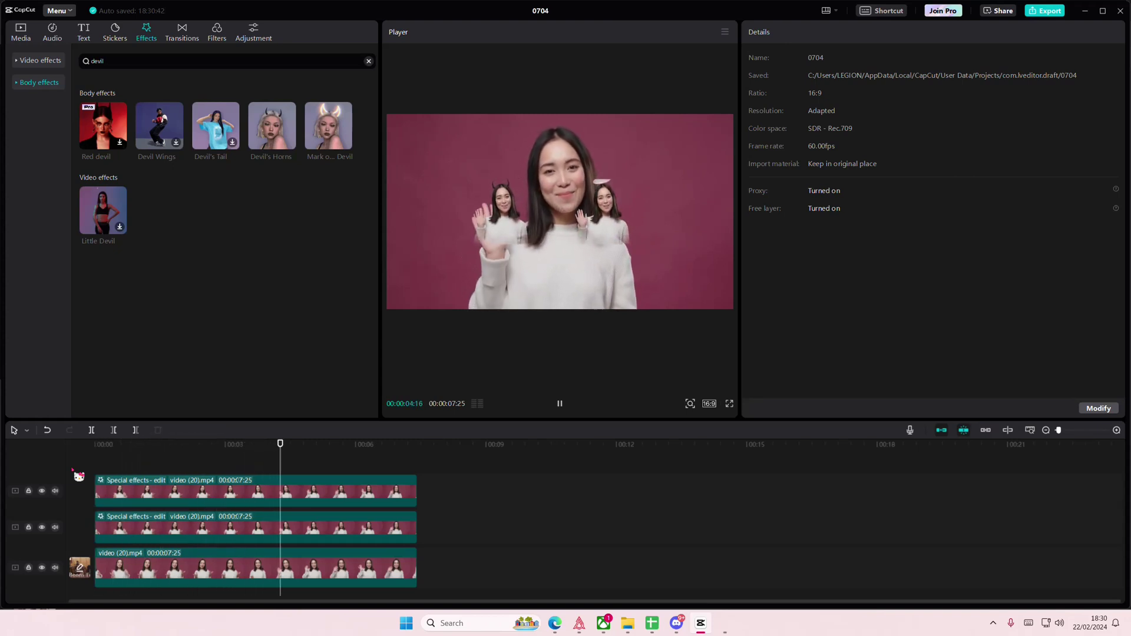
pyautogui.press('space')
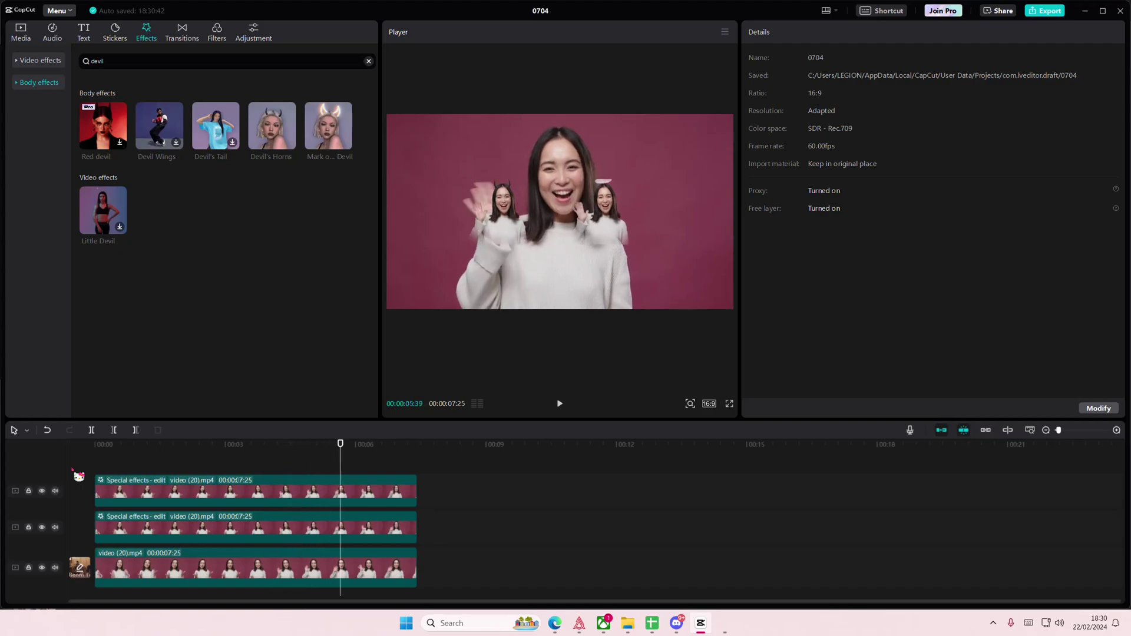